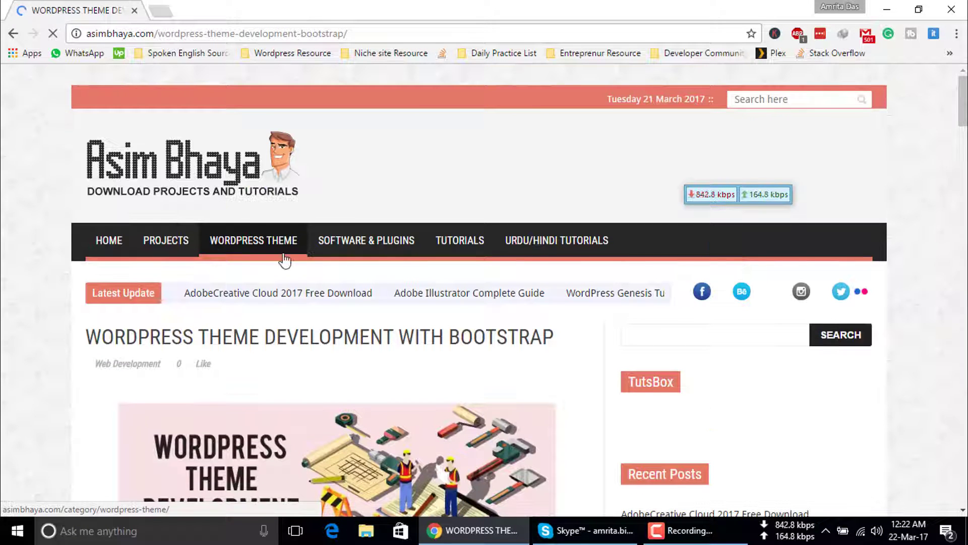
Scroll the article down to the DOWNLOAD NOW link and the password note.
scroll(283, 253, "down", 7)
scroll(283, 253, "down", 8)
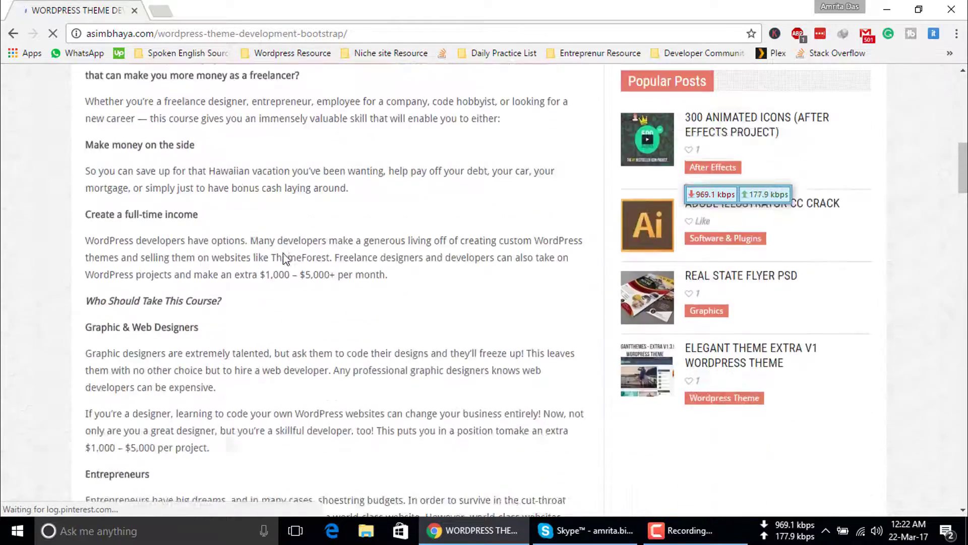
scroll(284, 253, "down", 5)
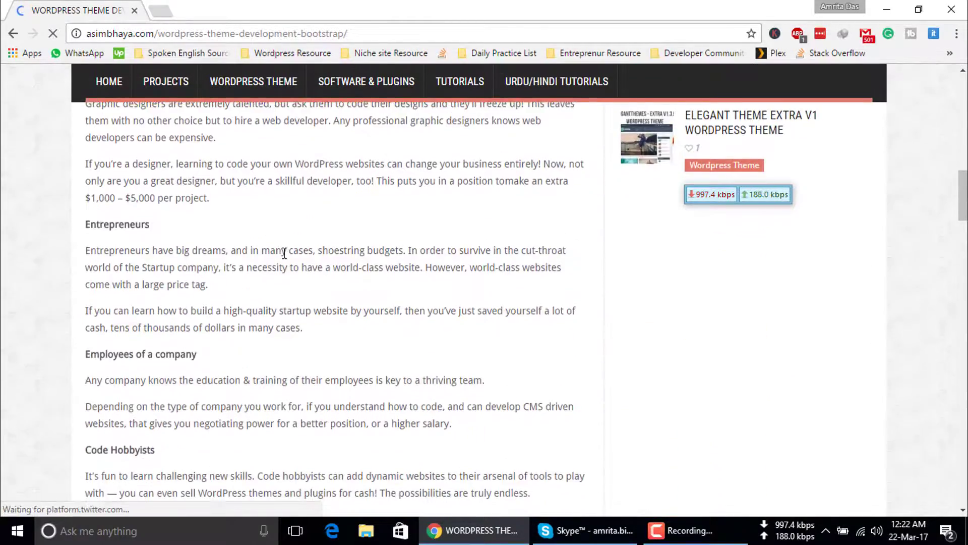
scroll(284, 256, "down", 11)
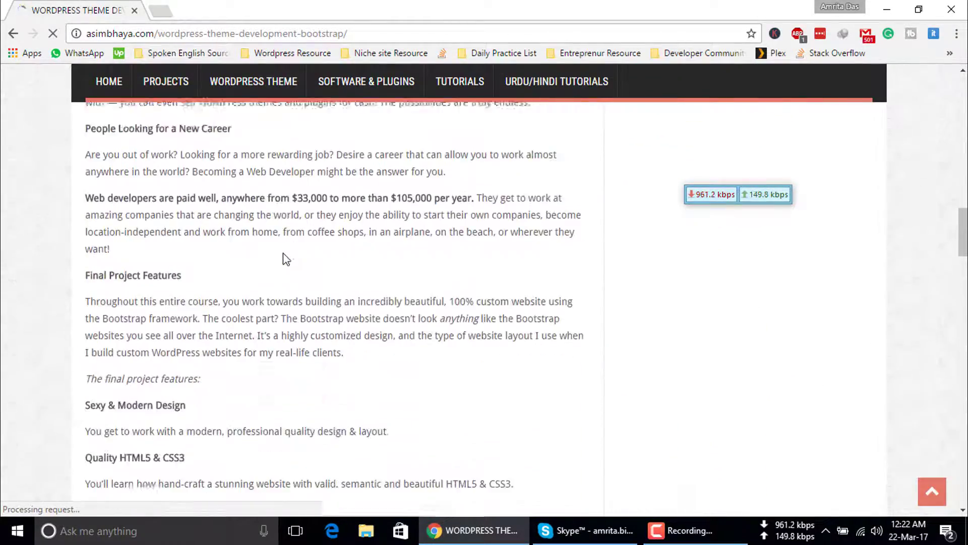
scroll(285, 257, "down", 14)
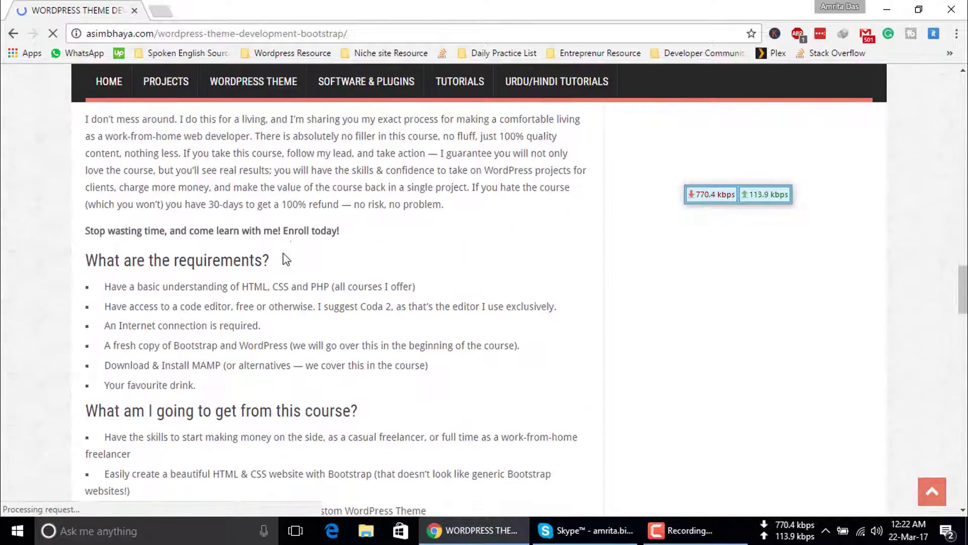
scroll(284, 253, "down", 3)
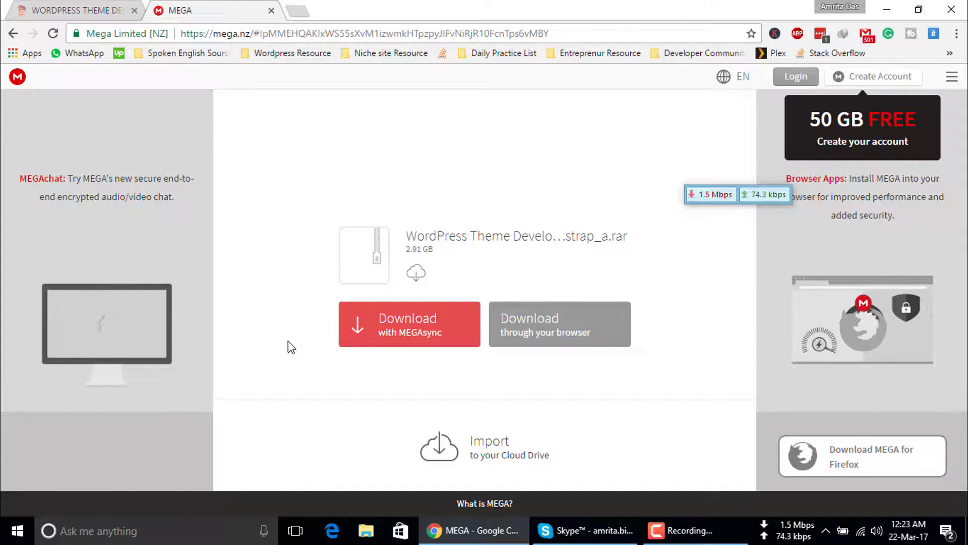
Download MEGAsyncSetup.exe (12.67 MB) for Windows through IDM and open it when complete.
left_click(593, 166)
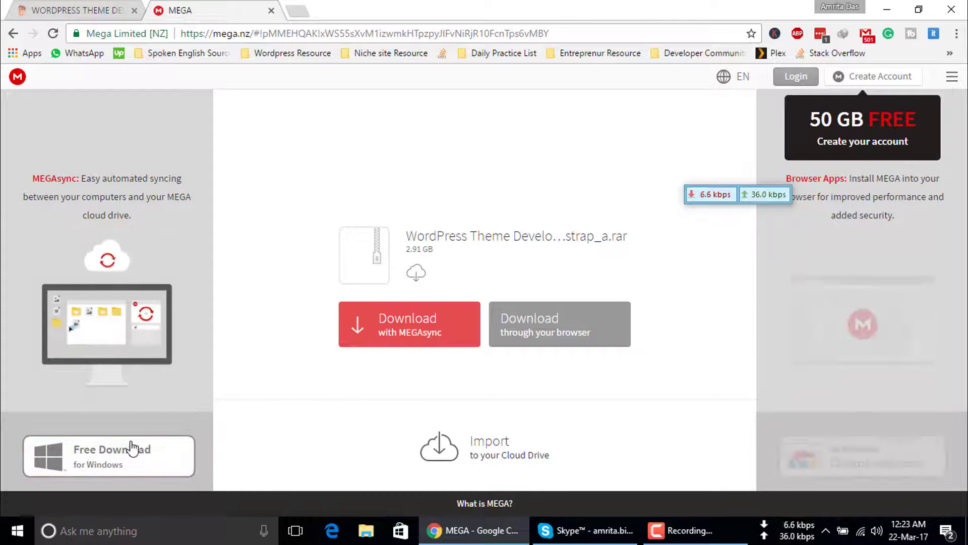
left_click(128, 459)
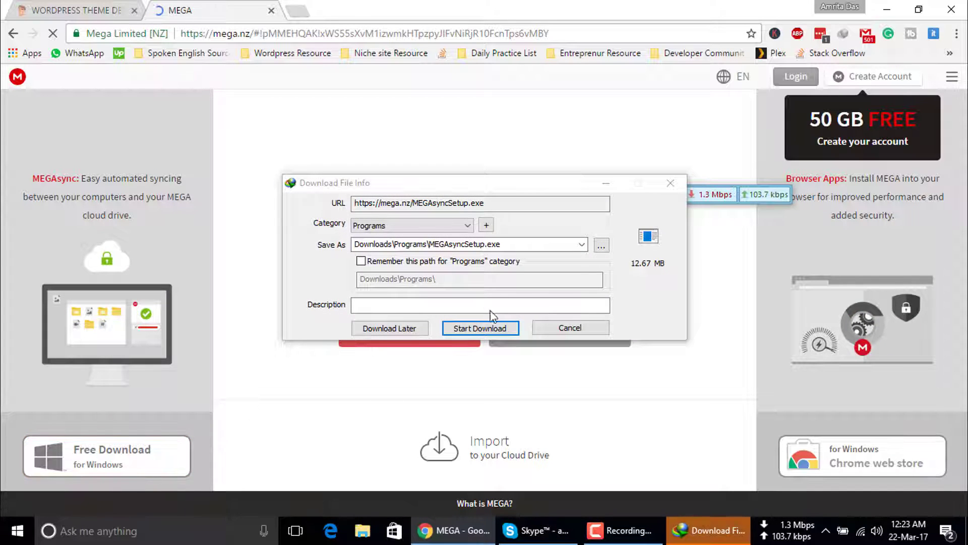
left_click(483, 327)
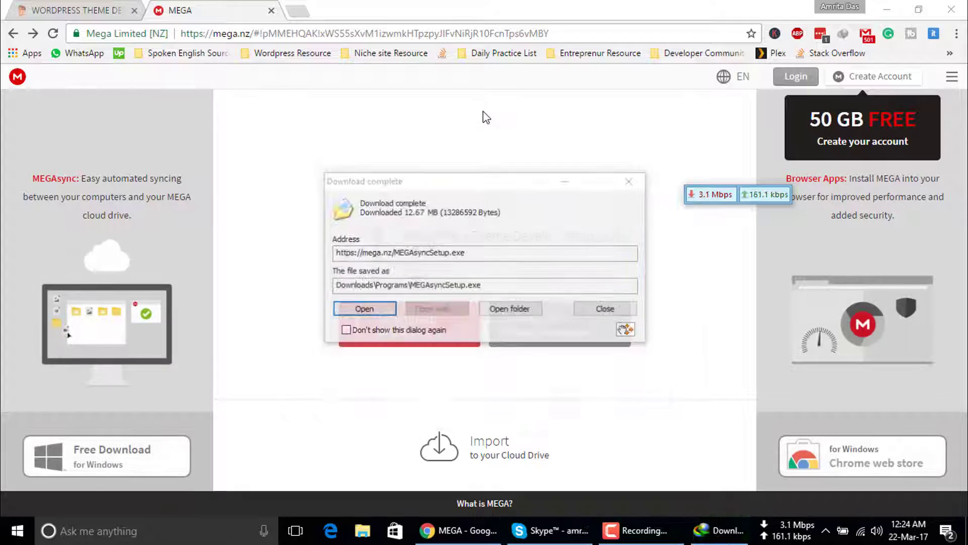
left_click(376, 309)
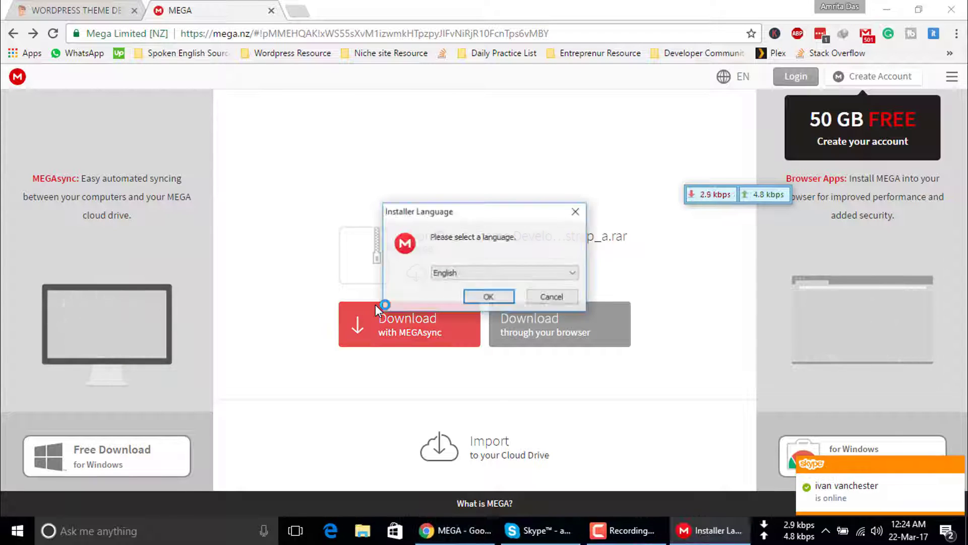
Install MEGAsync 3.0.1 in English for anyone using this computer, accepting the license agreement.
left_click(489, 297)
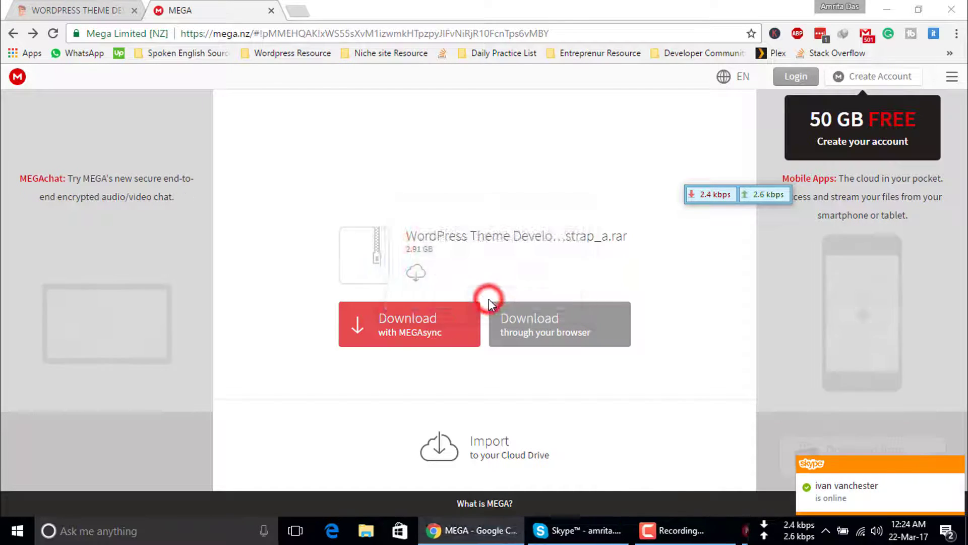
left_click(562, 379)
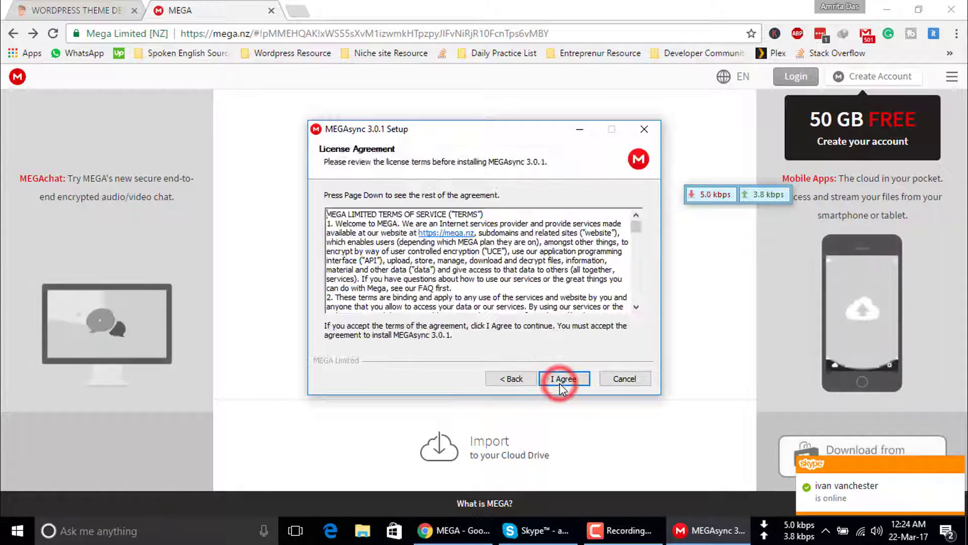
left_click(510, 379)
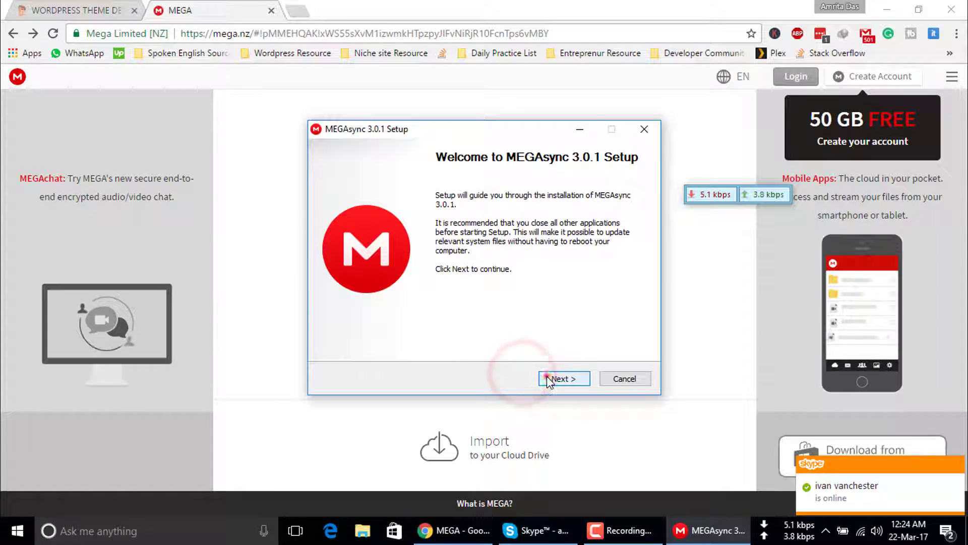
left_click(548, 379)
left_click(549, 380)
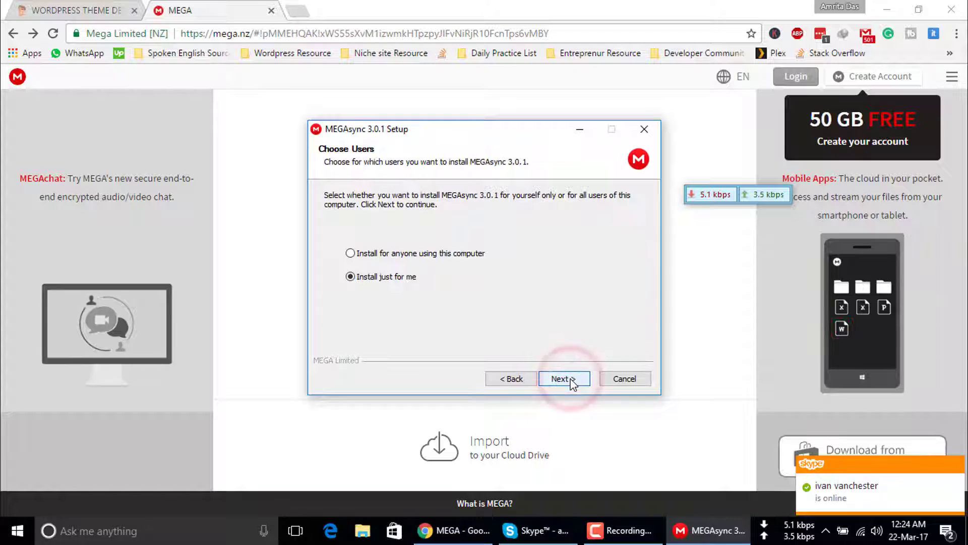
left_click(388, 253)
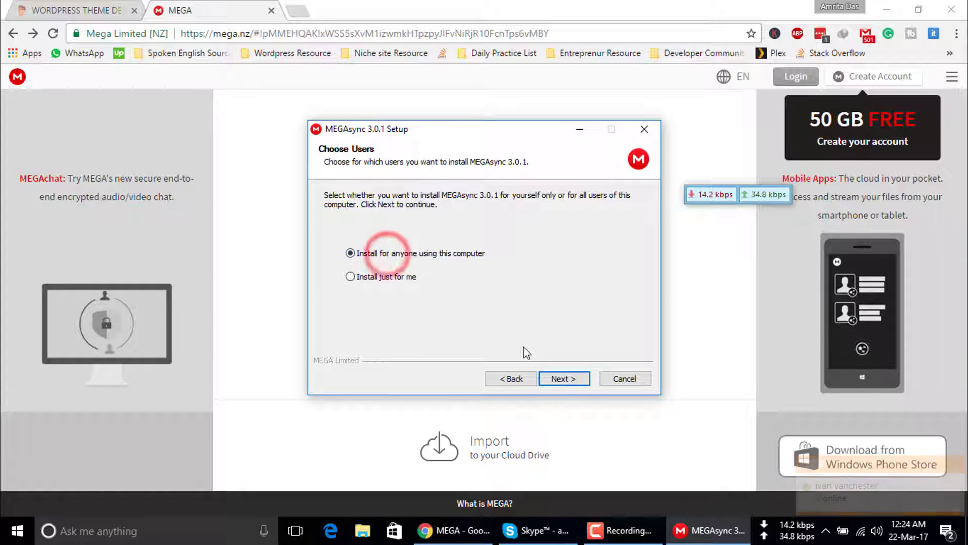
left_click(575, 386)
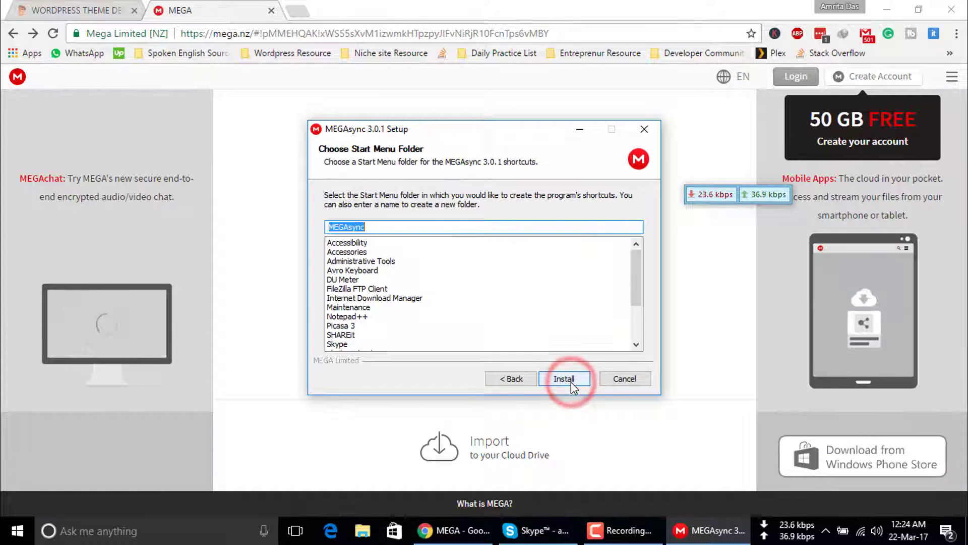
left_click(571, 379)
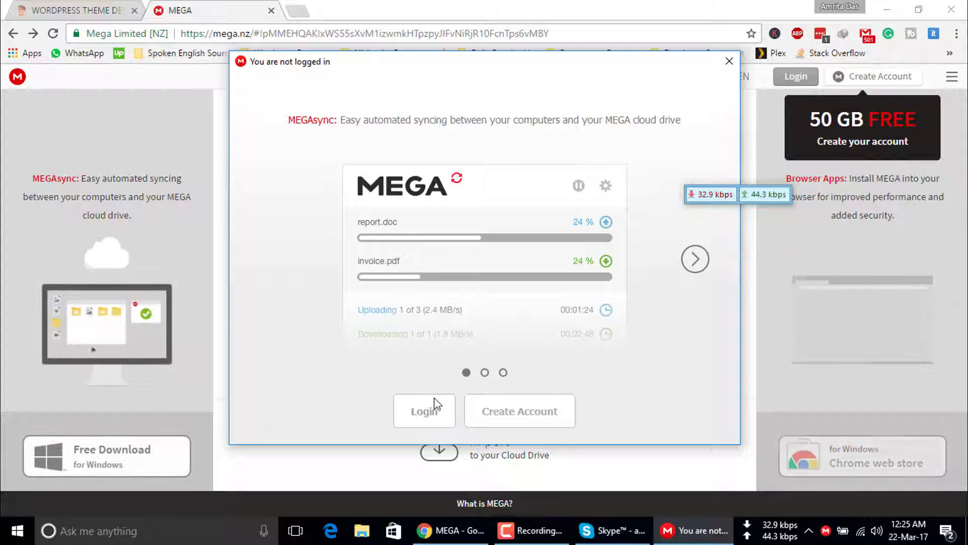
Start a new MEGA account and enter the account holder's name and e-mail address.
left_click(502, 412)
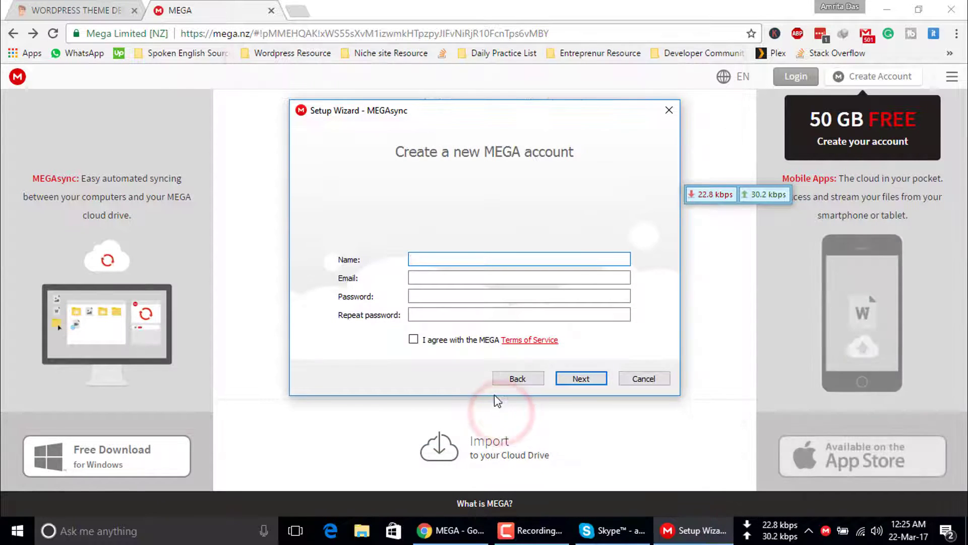
left_click(446, 260)
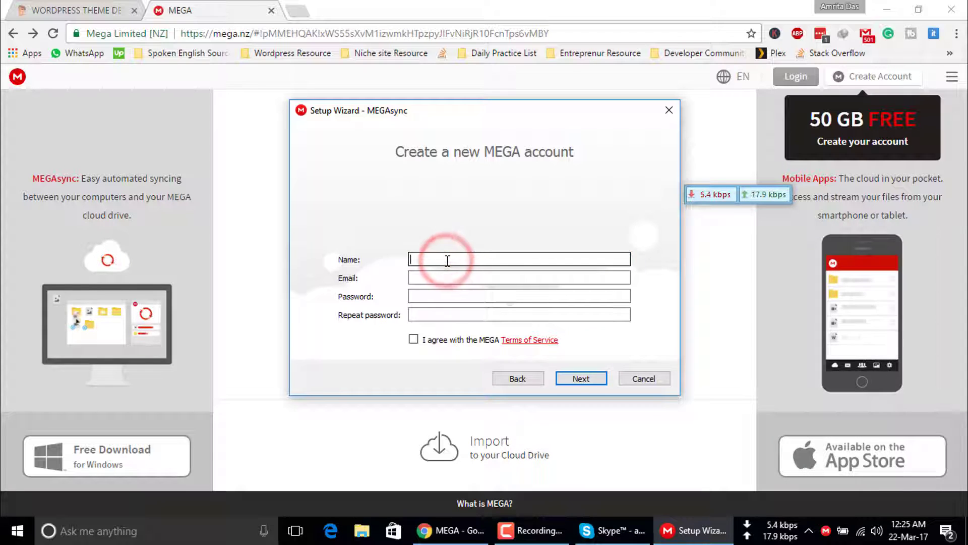
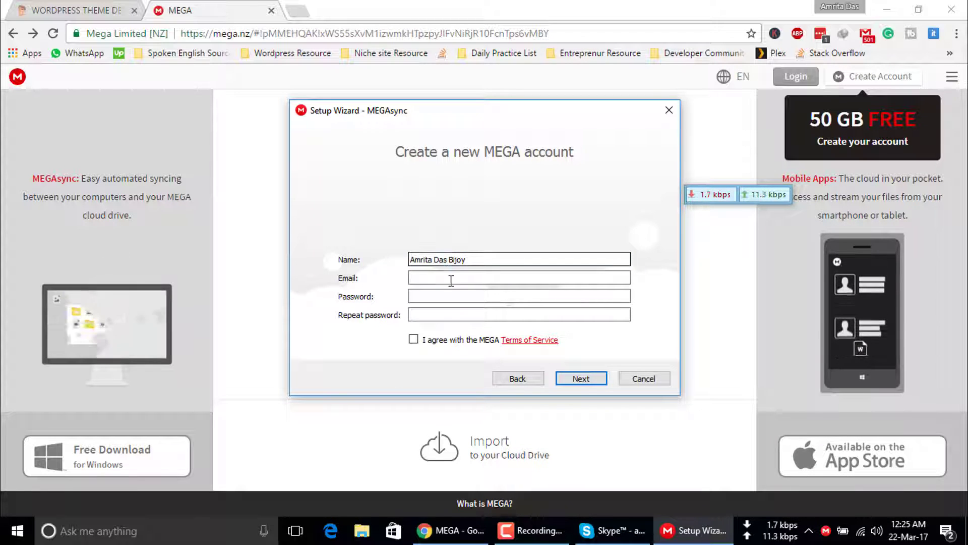
left_click(446, 279)
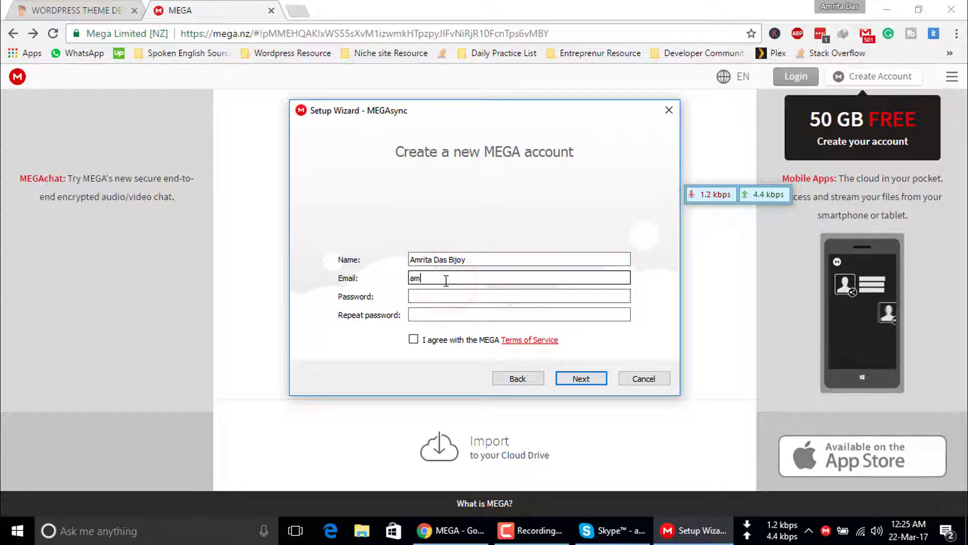
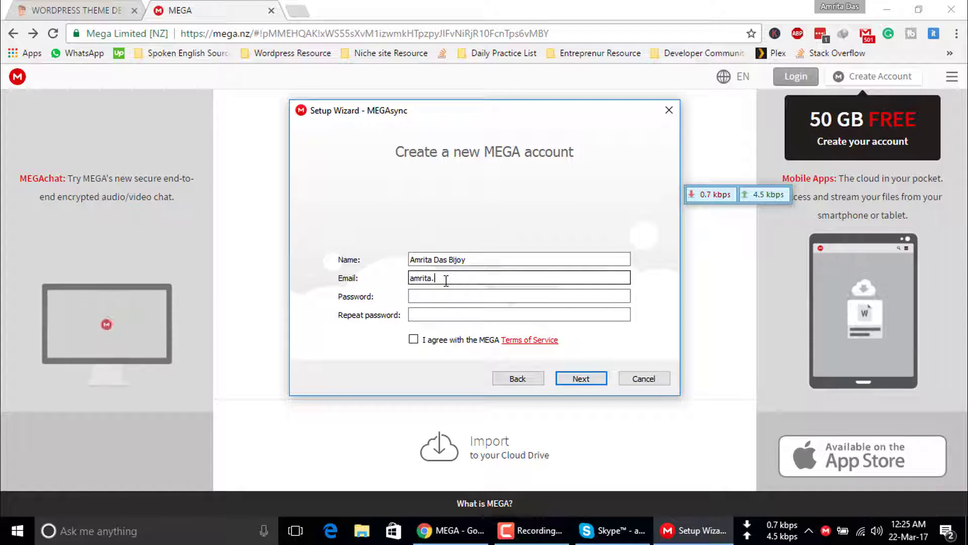
Enter and repeat the account password, accept the terms, submit, and return to Chrome.
key("Tab")
type("••••••••••••")
key("Tab")
type("••••••••••••")
left_click(414, 339)
left_click(574, 378)
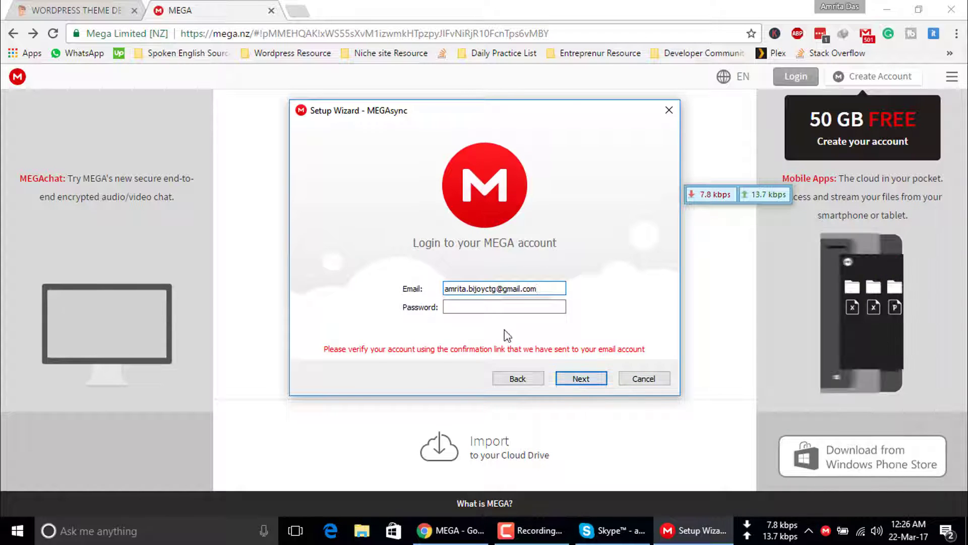
left_click(323, 349)
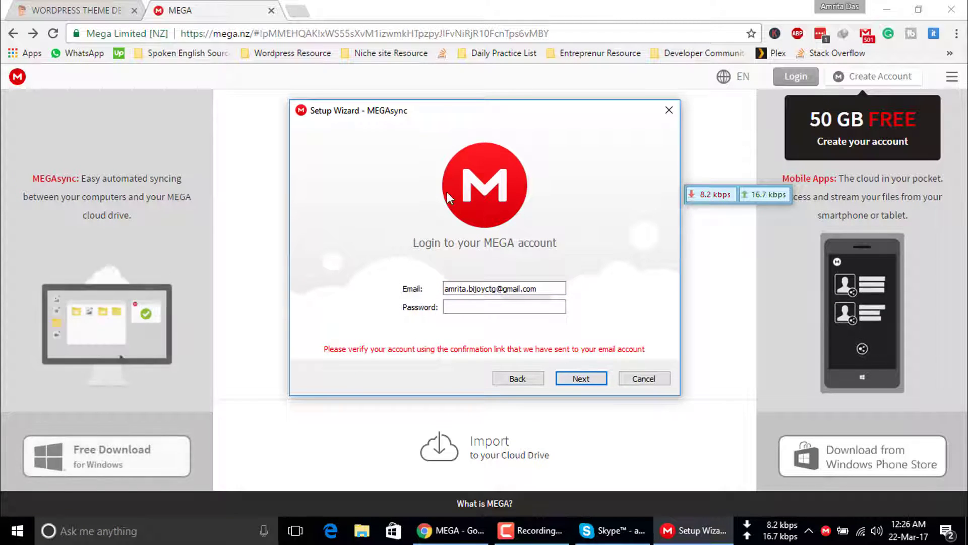
left_click(301, 17)
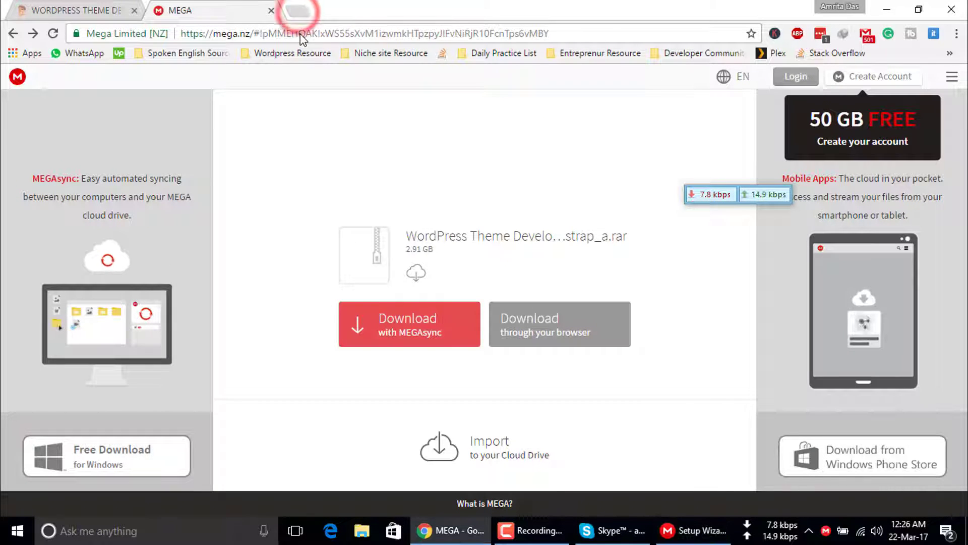
Go to Gmail in a new tab and open the MEGA Account Activation Required email.
left_click(300, 18)
type("gmail.com")
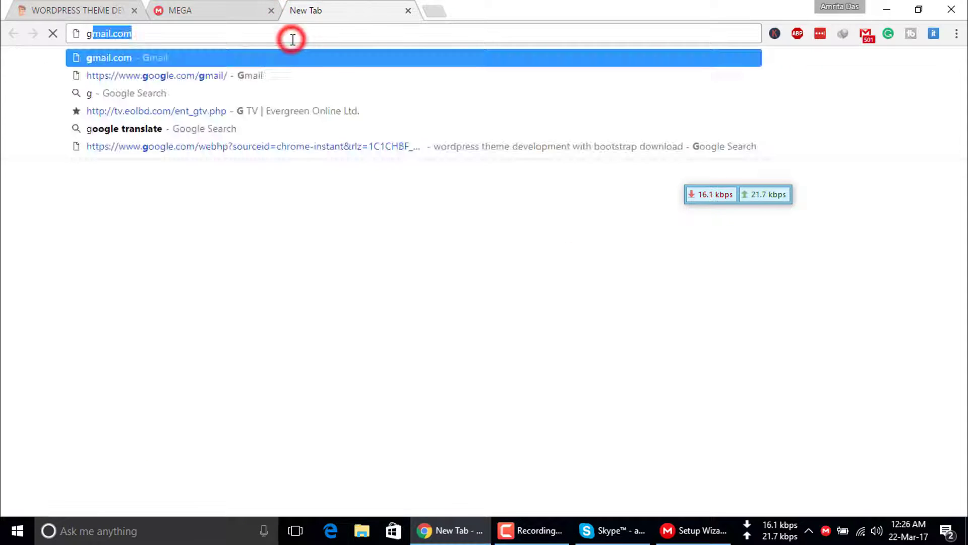
key("Return")
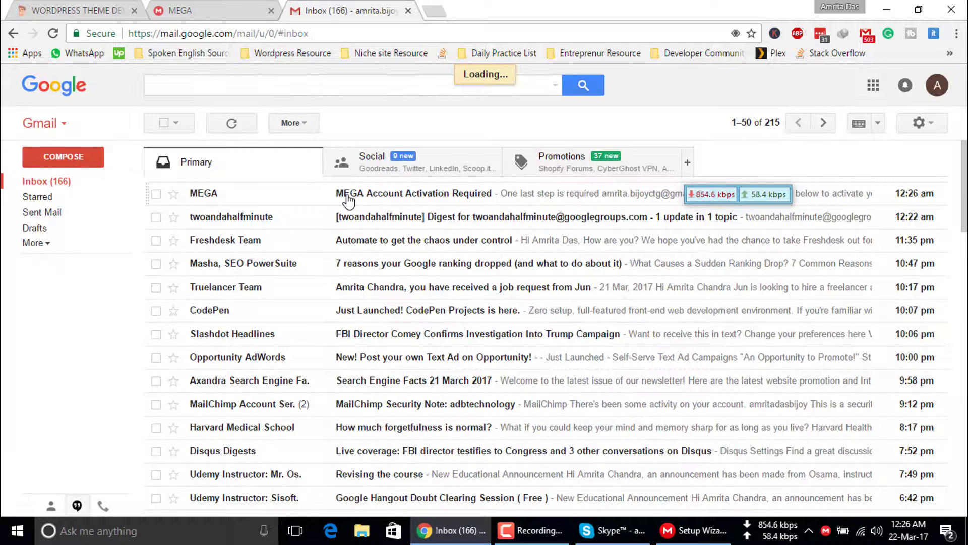
left_click(348, 196)
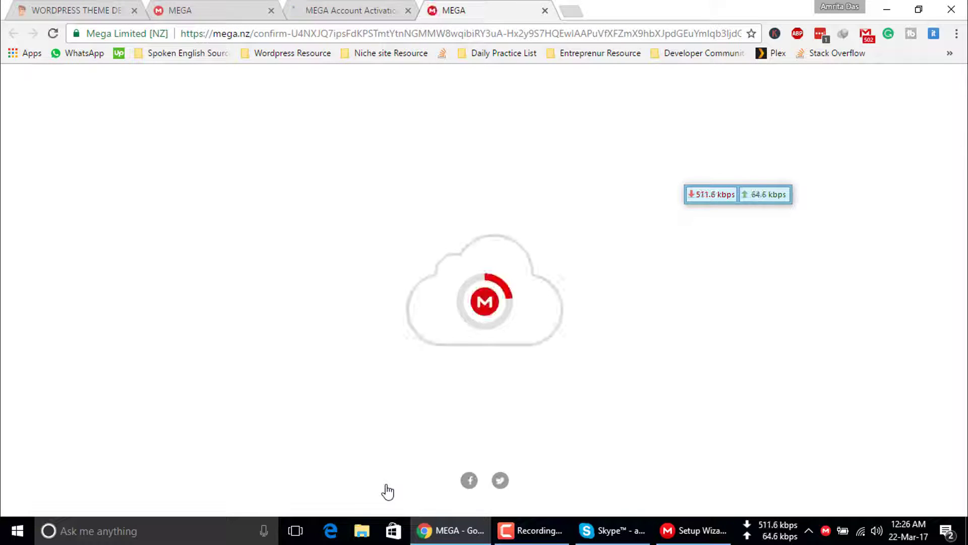
Confirm the MEGA account with its password and decline Chrome's offer to save it.
left_click(335, 10)
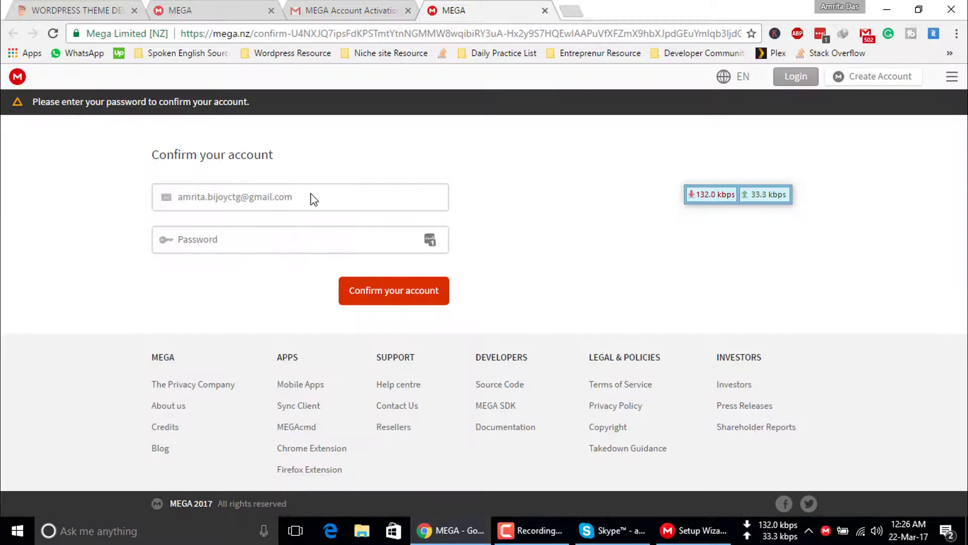
left_click(300, 239)
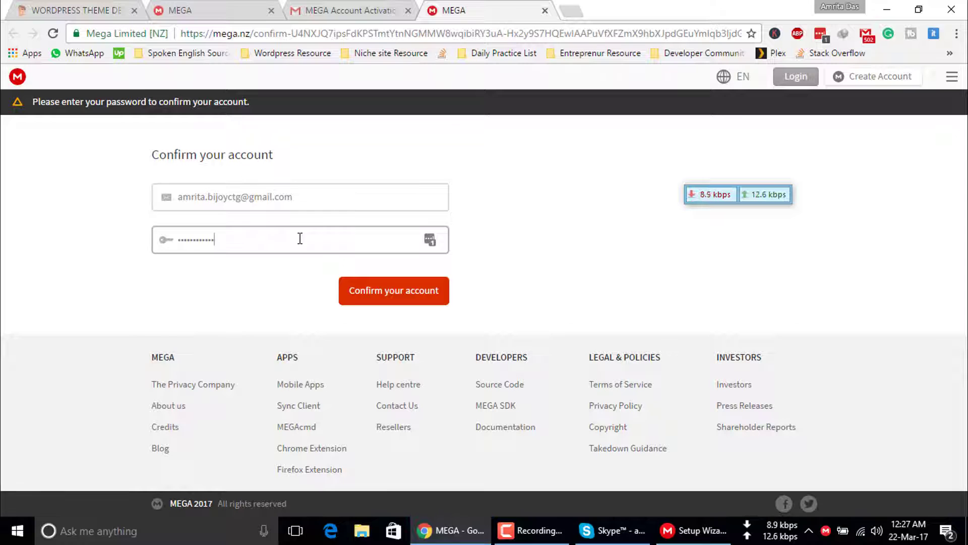
left_click(352, 291)
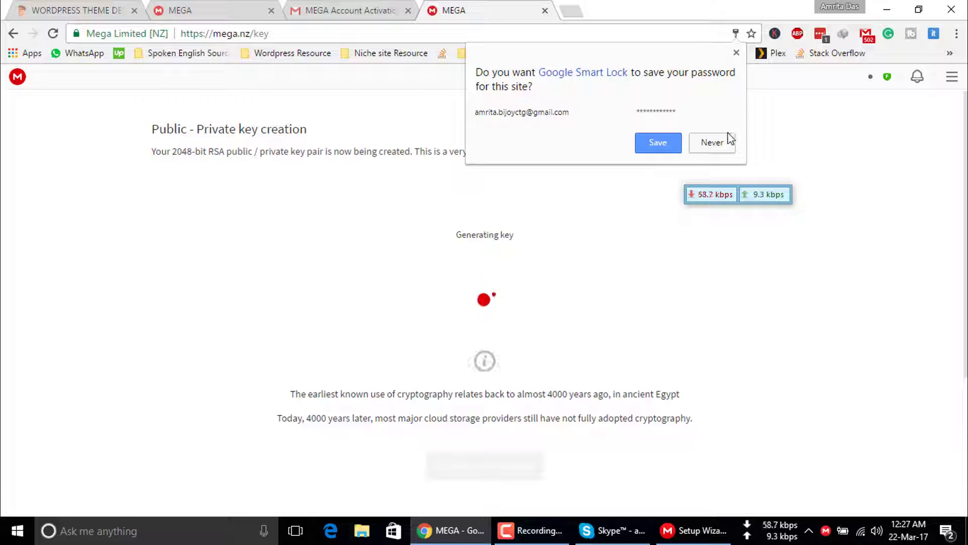
left_click(719, 142)
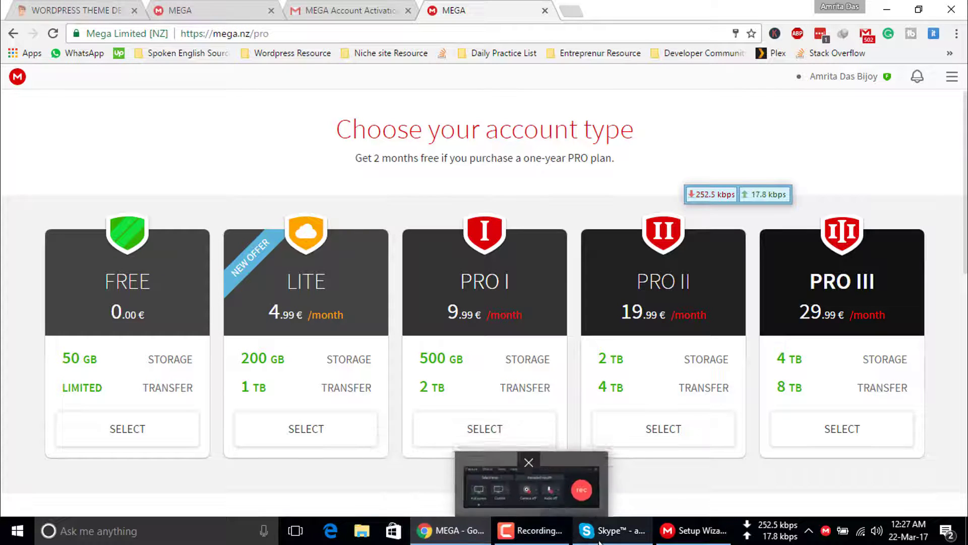
Log in to the new account in the MEGAsync Setup Wizard and skip sync setup.
mouse_move(676, 539)
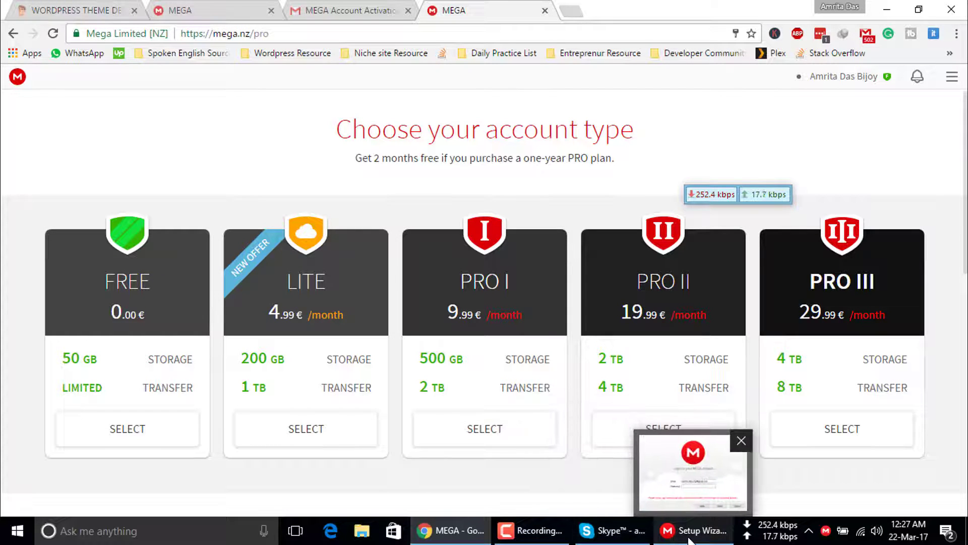
left_click(689, 539)
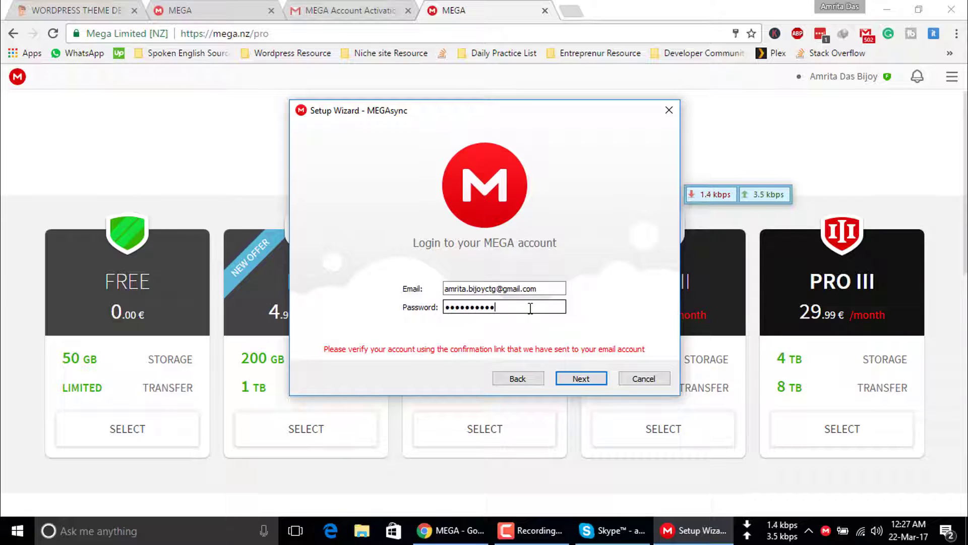
left_click(579, 373)
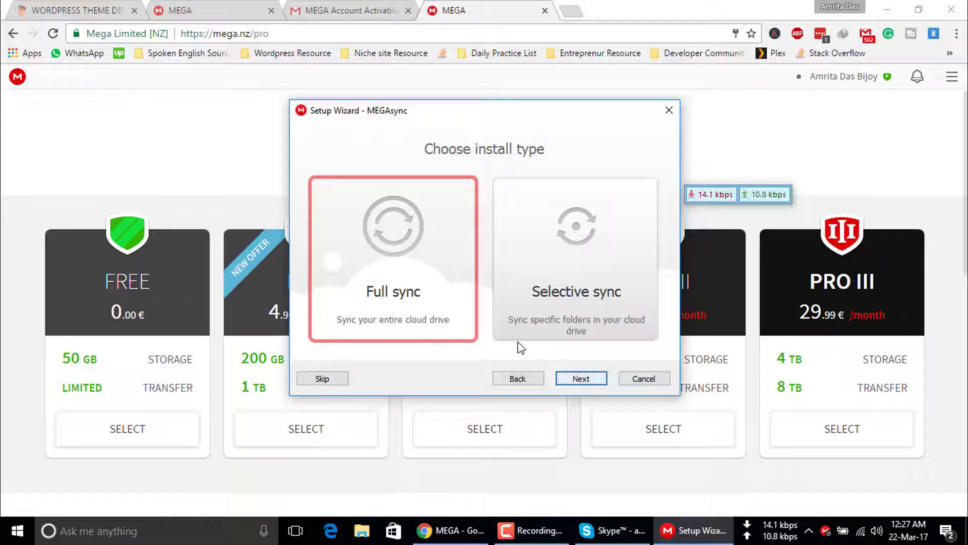
left_click(311, 381)
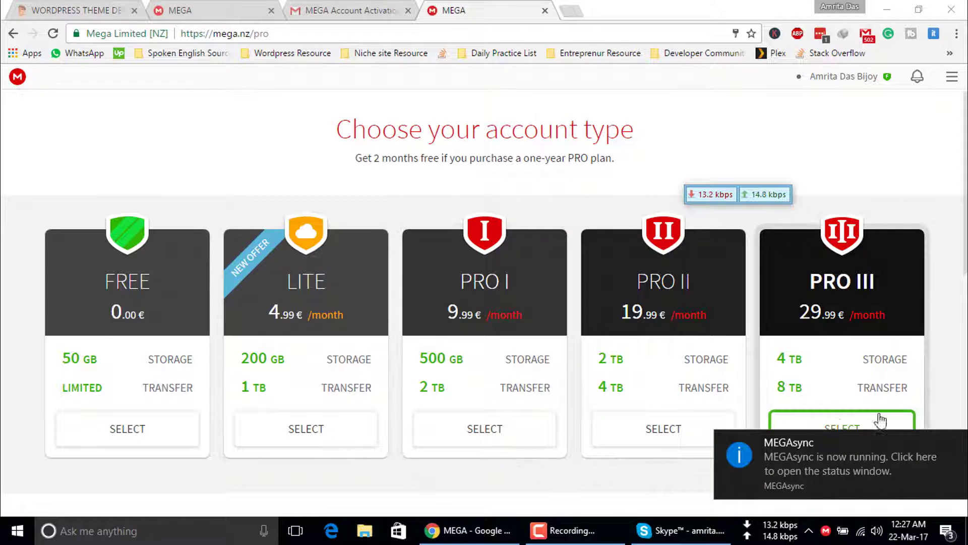
Dismiss the MEGAsync running notification and return to the MEGA file download tab.
left_click(957, 443)
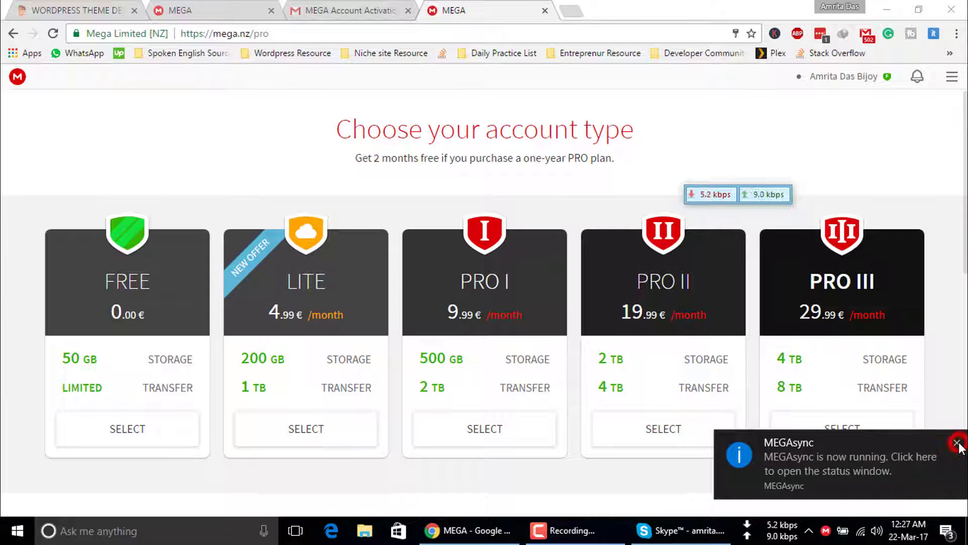
left_click(826, 530)
left_click(279, 10)
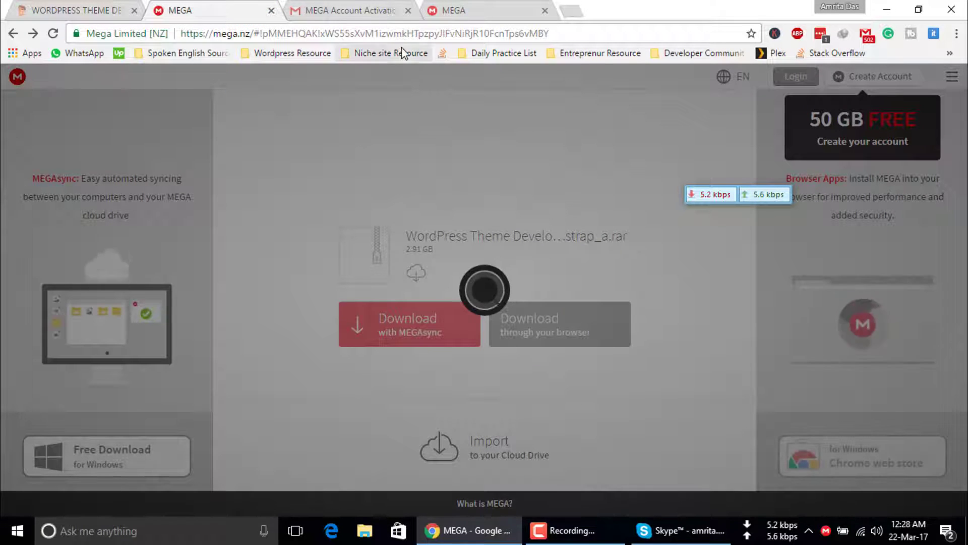
left_click(443, 228)
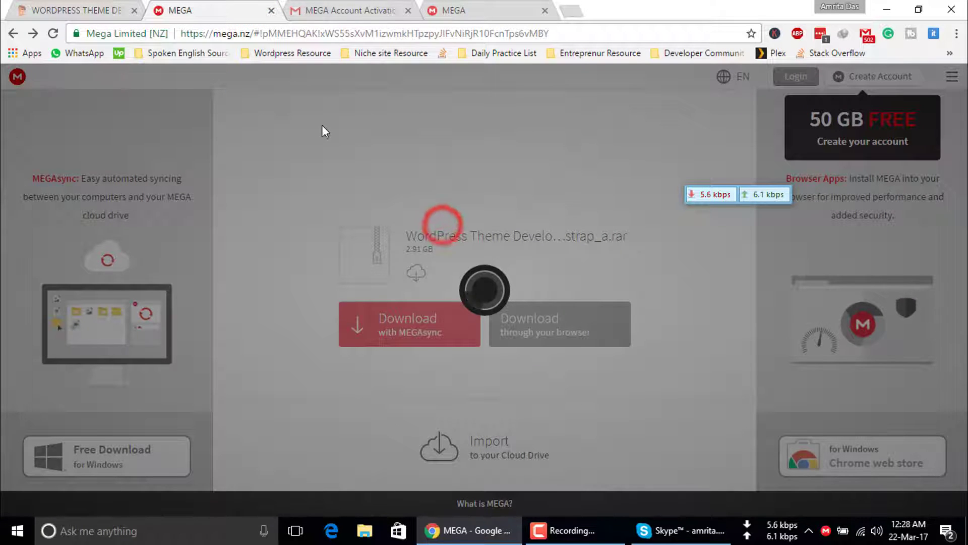
Copy the MEGA file page's URL from the address bar and show MEGAsync's status panel.
left_click(367, 33)
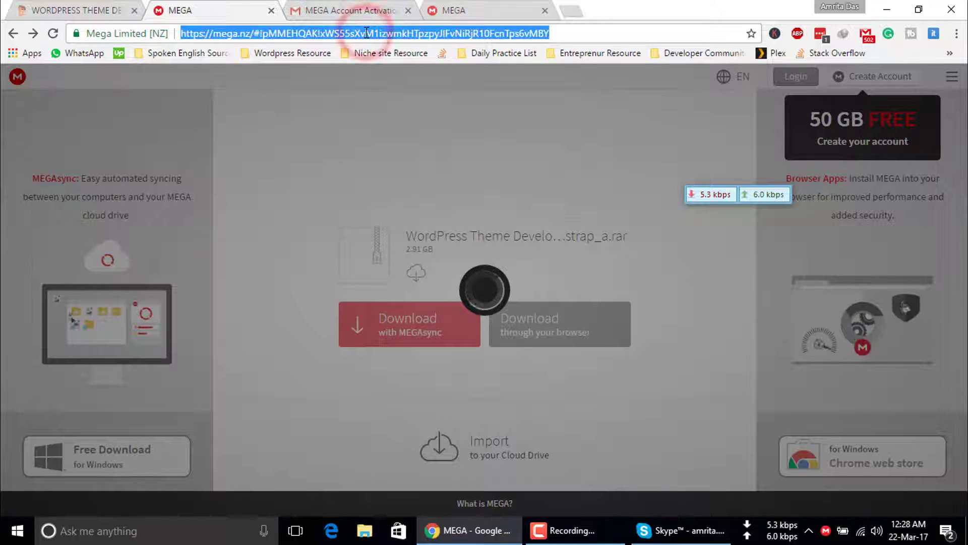
right_click(366, 33)
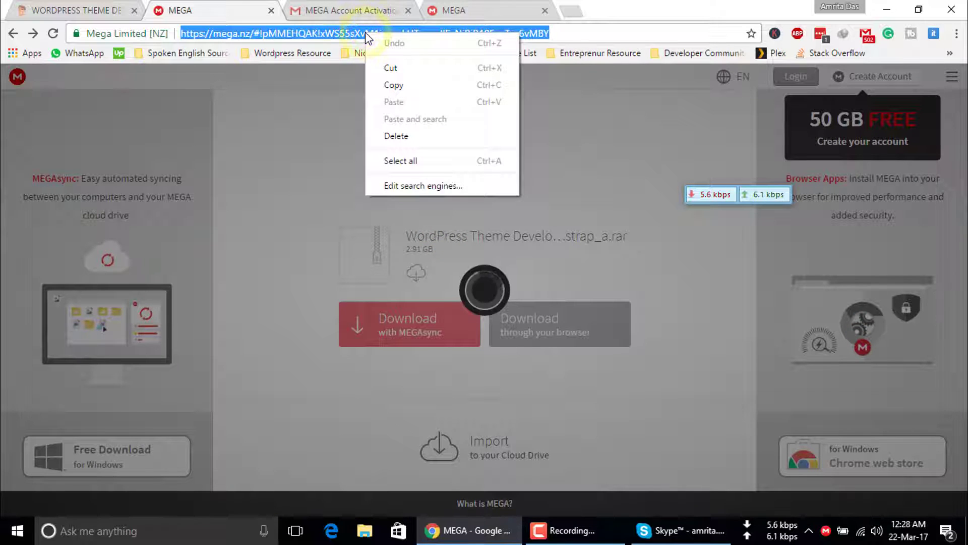
left_click(390, 86)
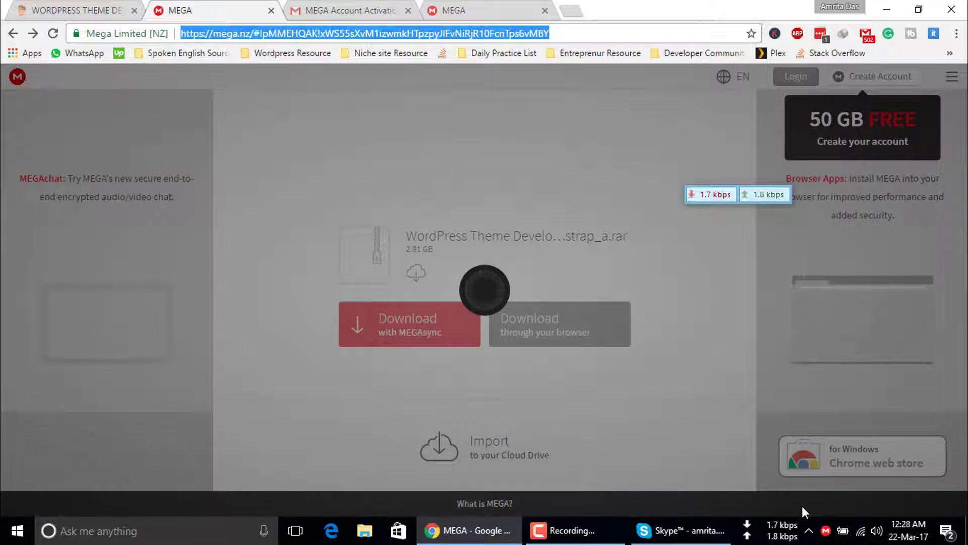
left_click(825, 530)
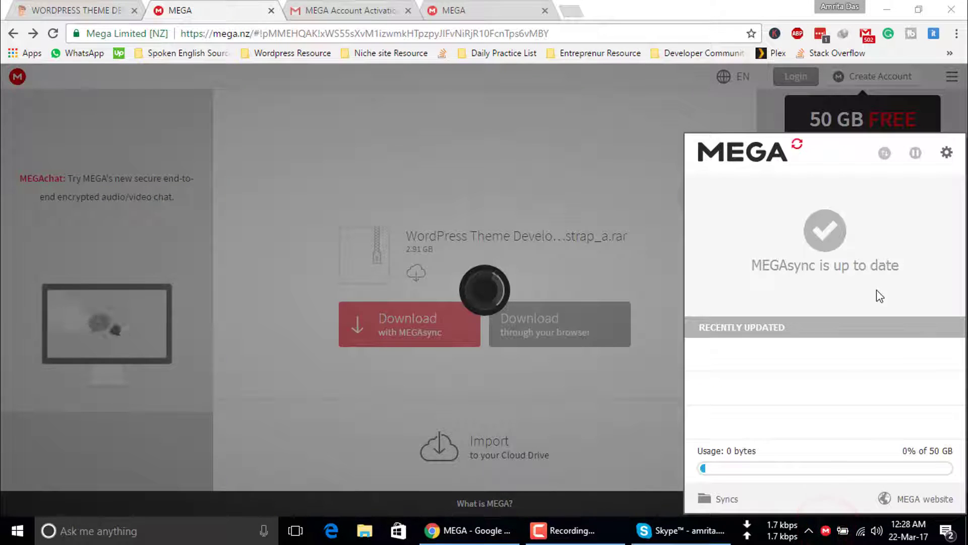
Paste the MEGA link into Stream from MEGA's public link field and copy the 2.91 GB archive's stream link.
left_click(947, 153)
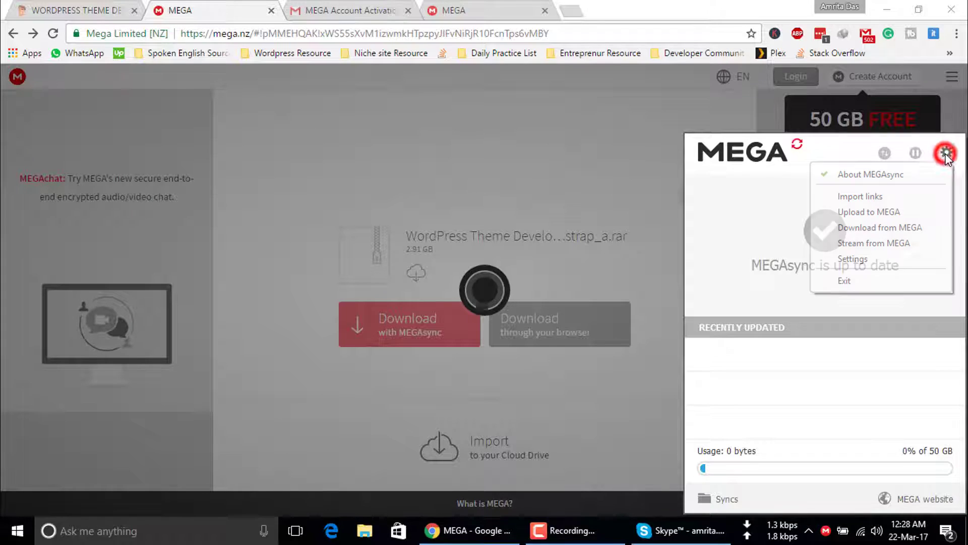
left_click(891, 239)
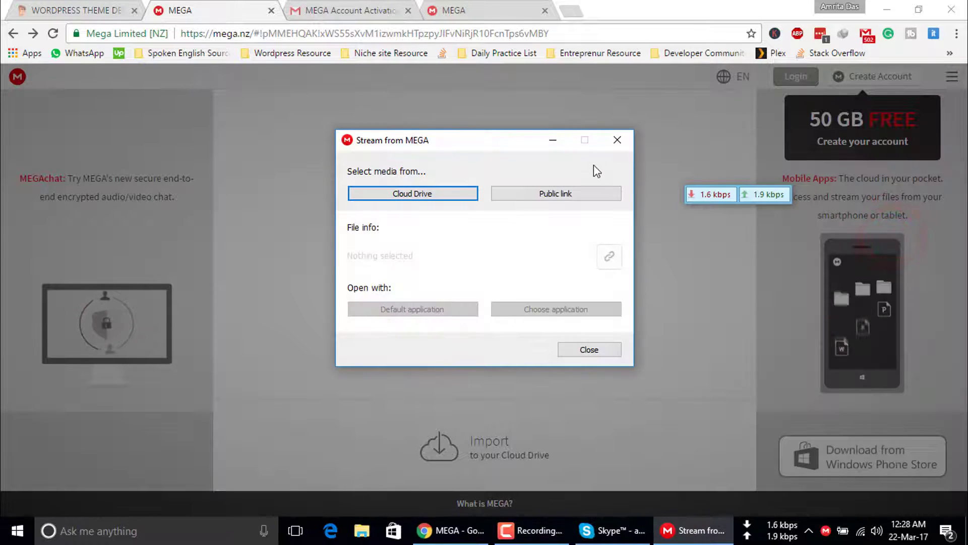
left_click(536, 194)
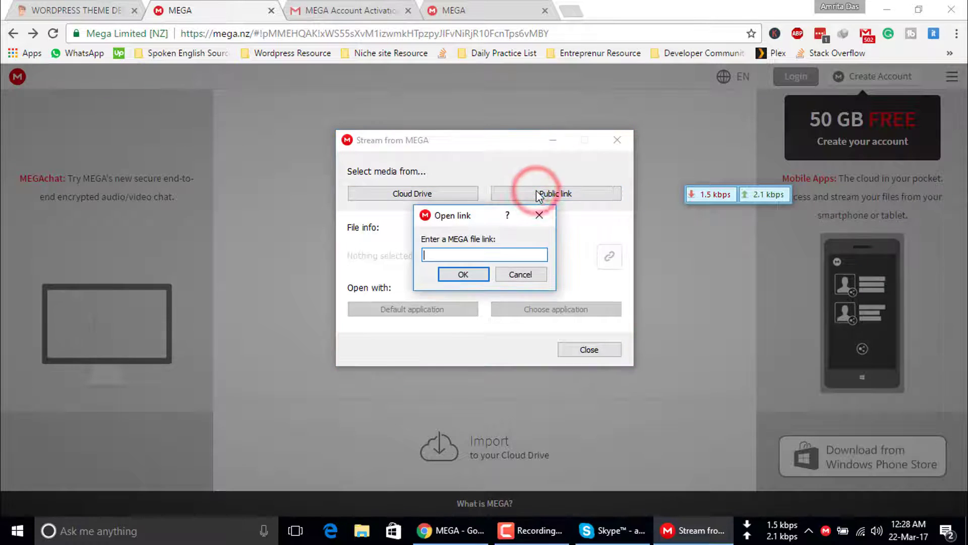
right_click(476, 255)
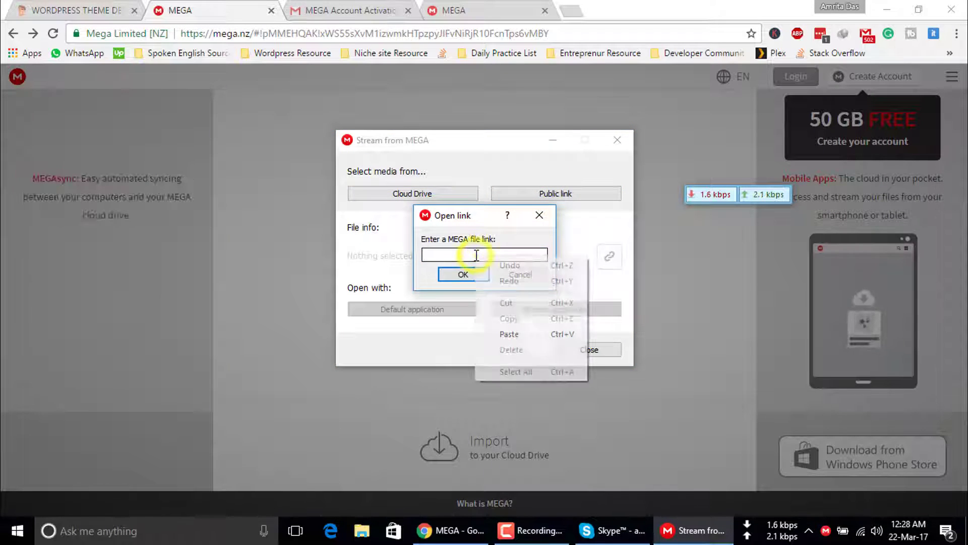
left_click(508, 334)
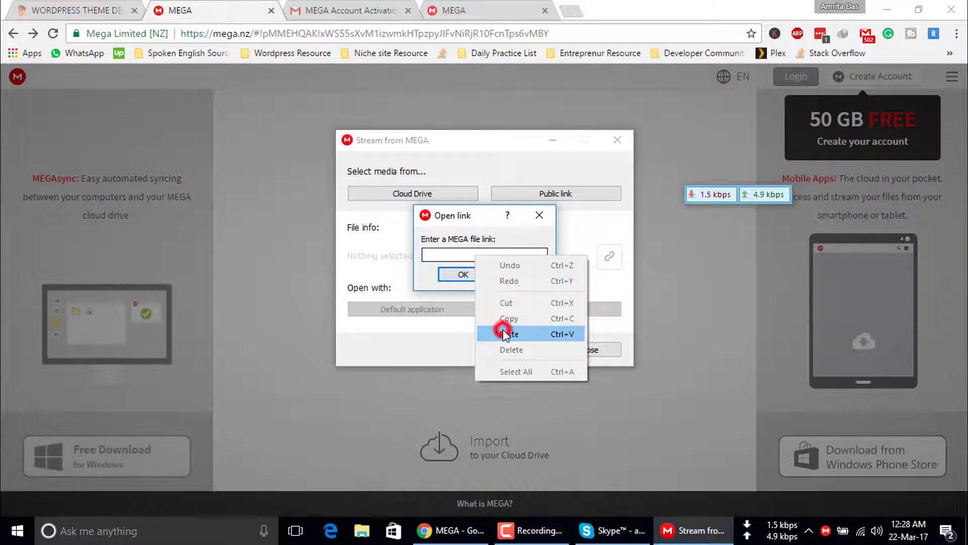
left_click(470, 276)
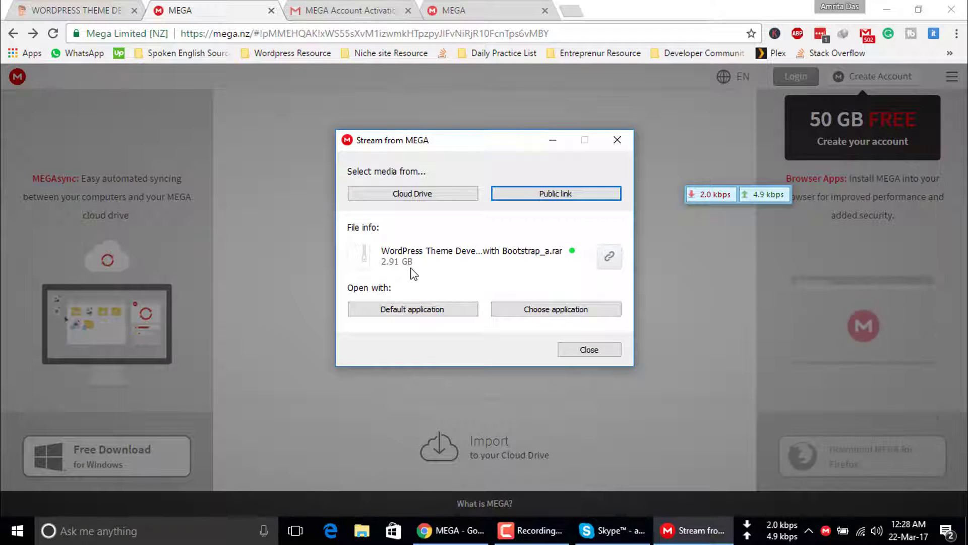
left_click(610, 256)
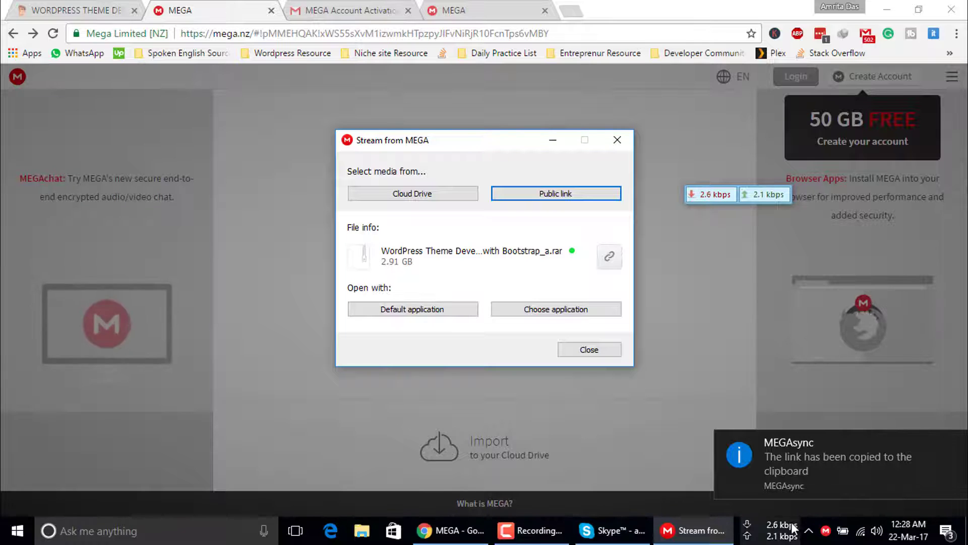
Dismiss the link-copied notification and launch Internet Download Manager from the hidden tray icons.
left_click(808, 530)
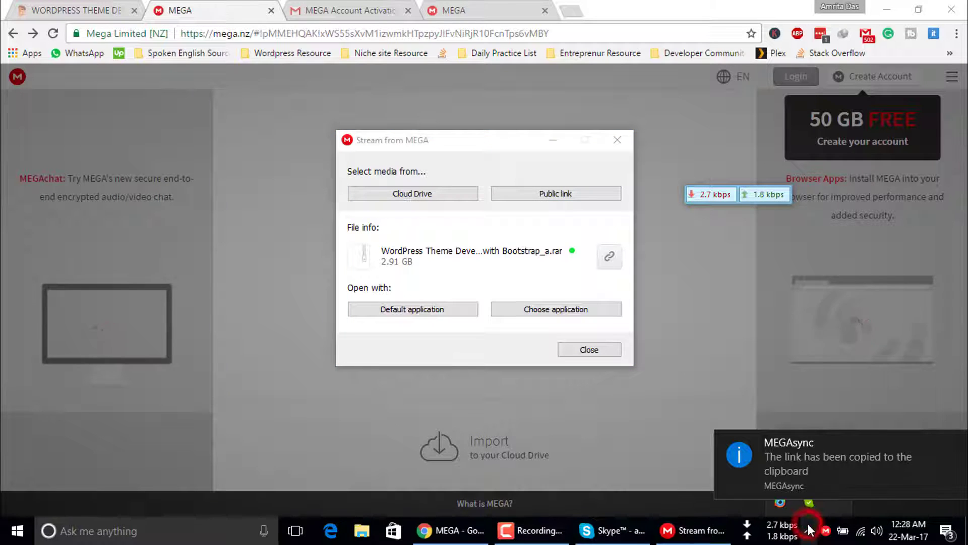
left_click(955, 438)
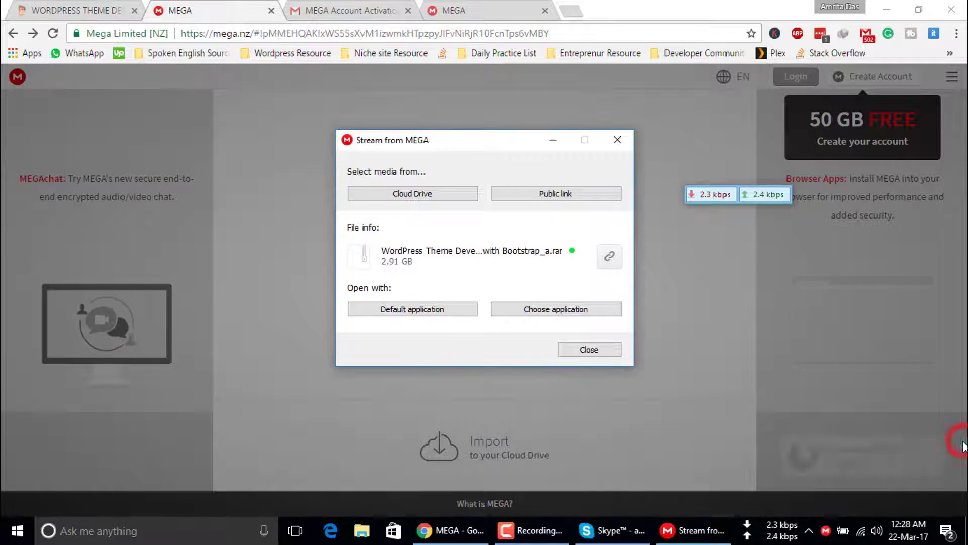
left_click(808, 530)
left_click(810, 472)
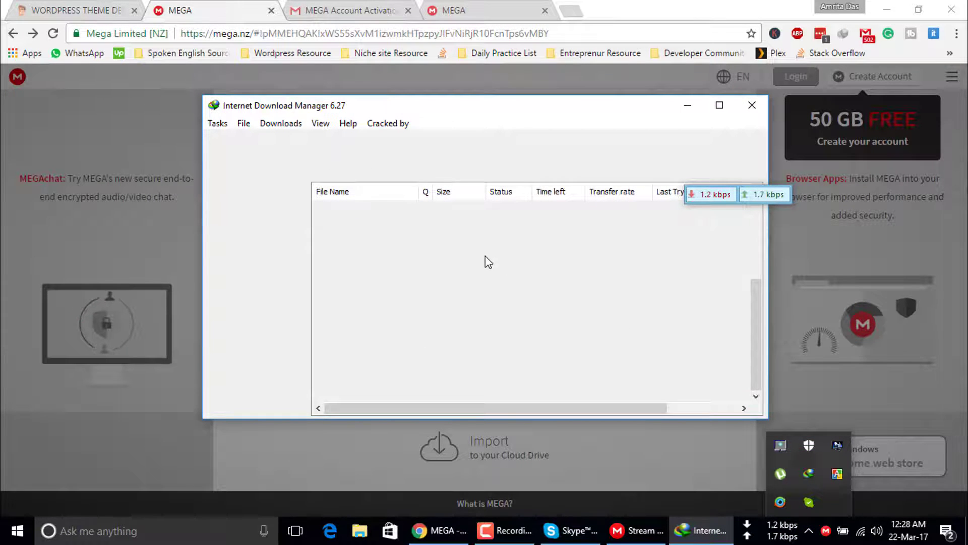
Add the copied stream URL in IDM and start downloading the 2.91 GB .rar.
left_click(282, 168)
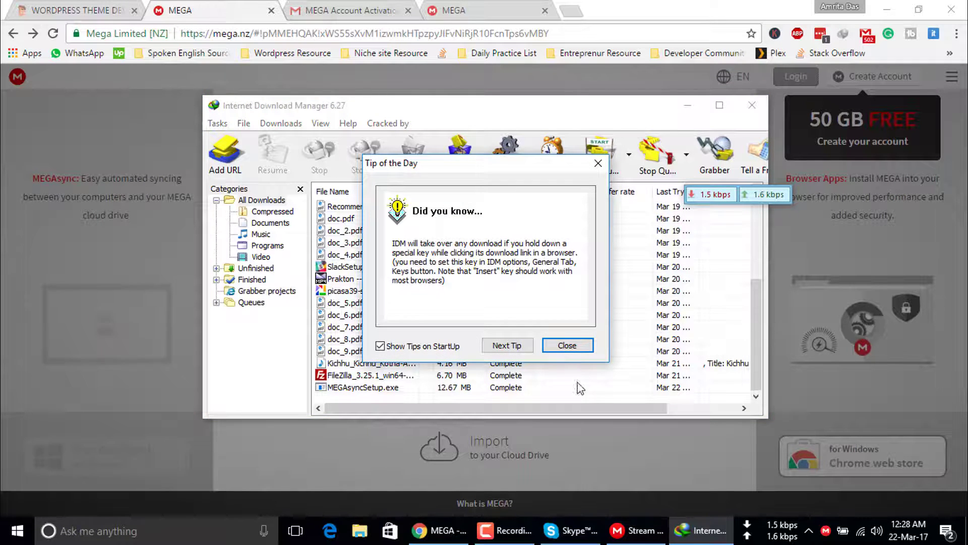
left_click(570, 345)
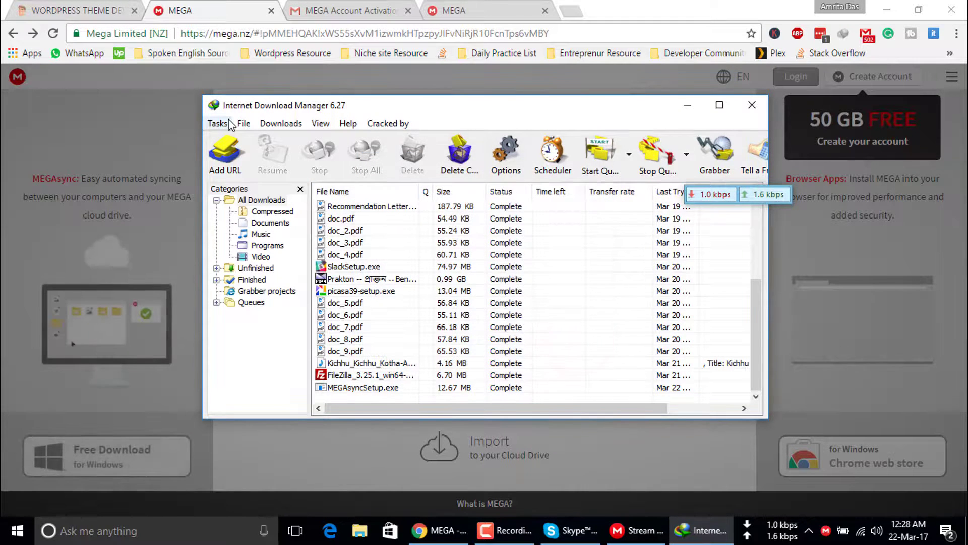
left_click(226, 152)
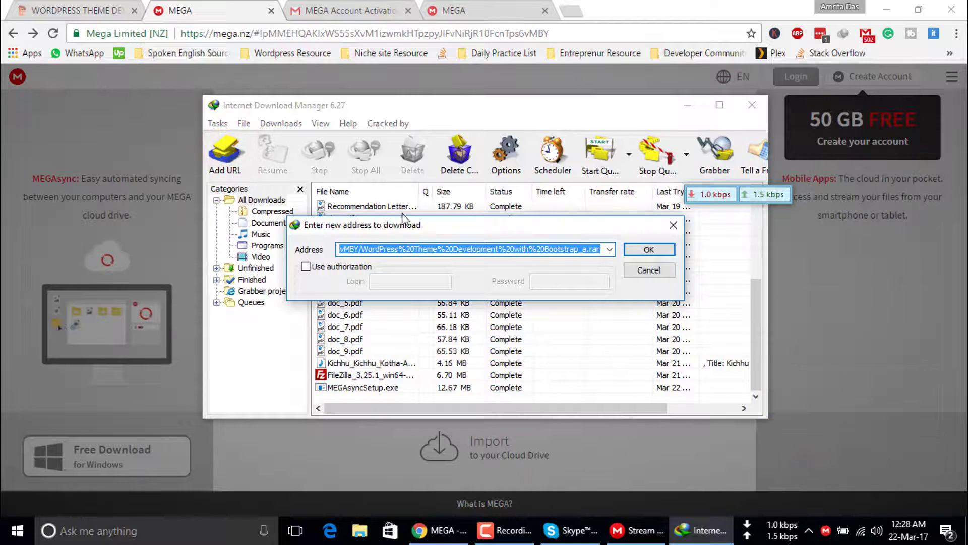
left_click(629, 249)
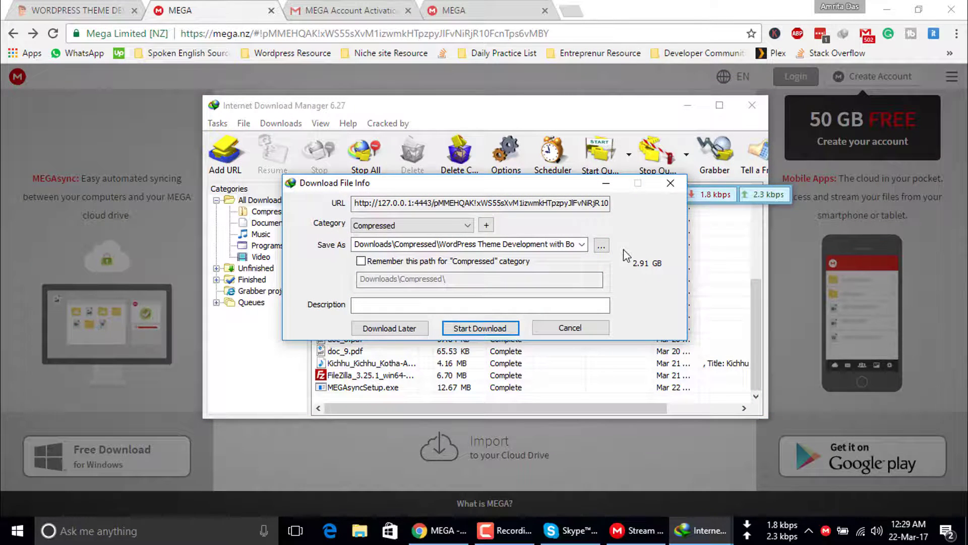
left_click(504, 328)
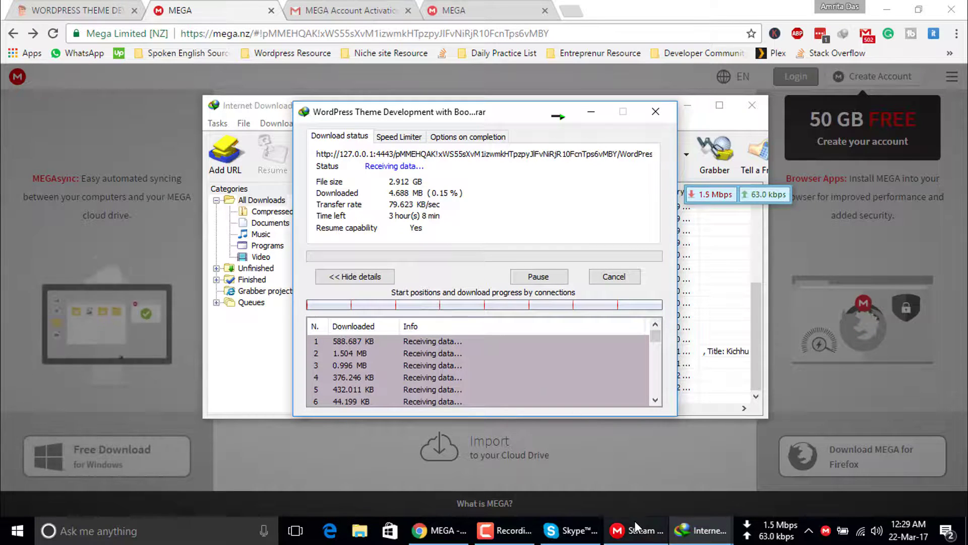
Leave the 2.91 GB WordPress Theme Development .rar downloading in IDM and bring up the screen recorder.
mouse_move(655, 541)
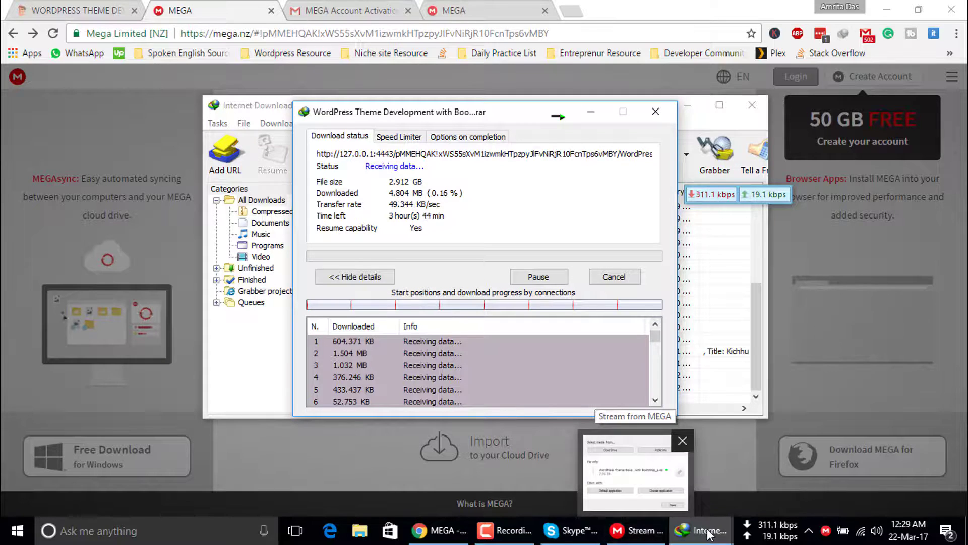
mouse_move(708, 535)
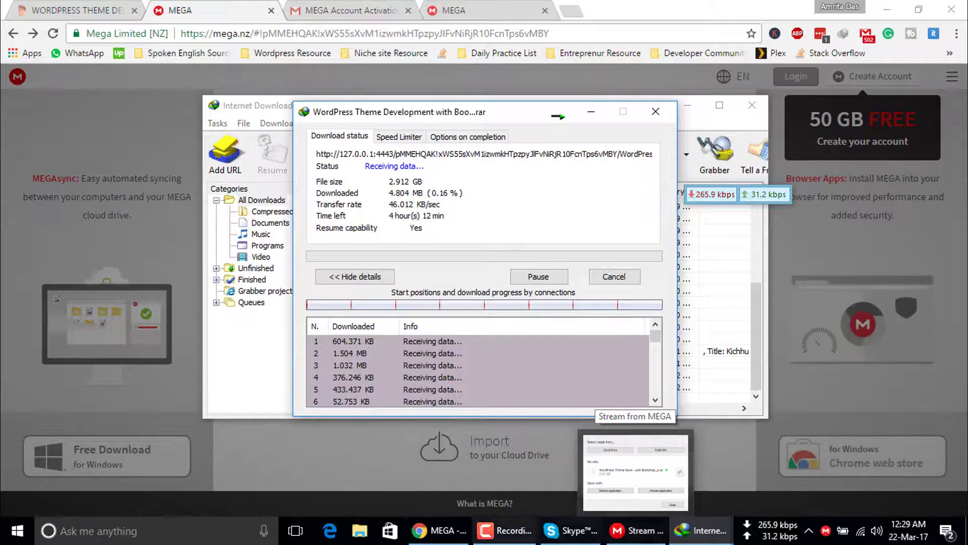
left_click(502, 537)
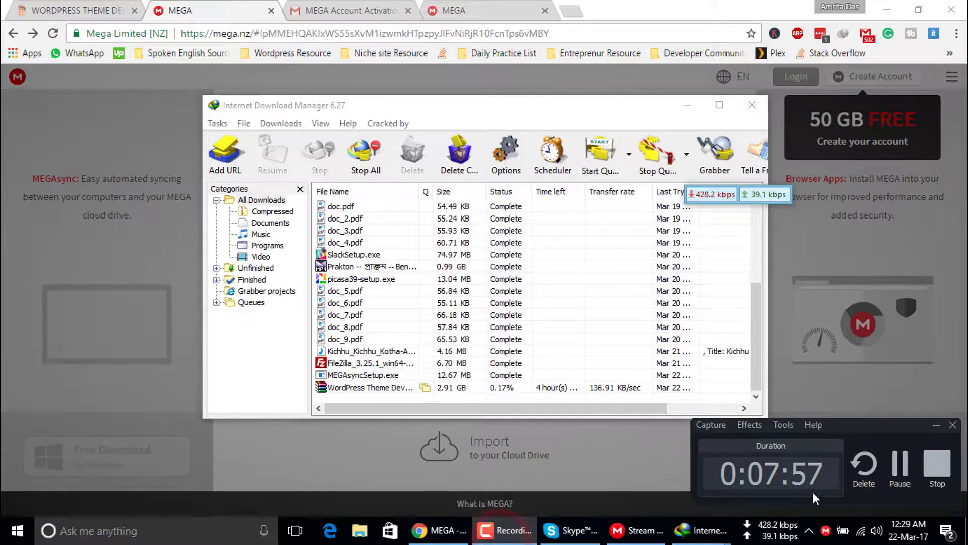